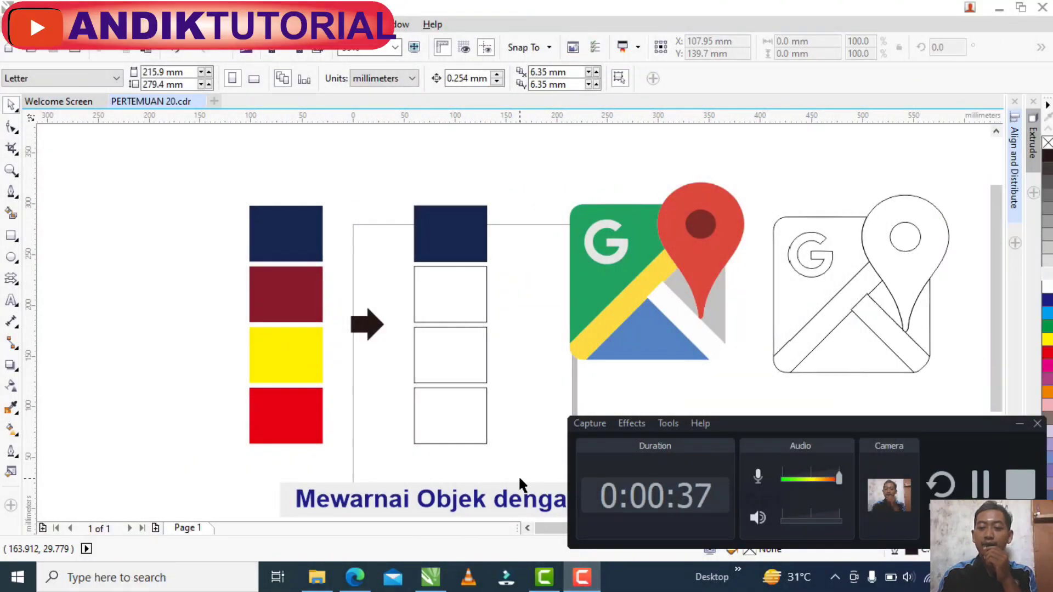
Step: Sample the navy colour of the top-left square with the Color Eyedropper
{"action": "left_click", "coordinate": [1012, 423]}
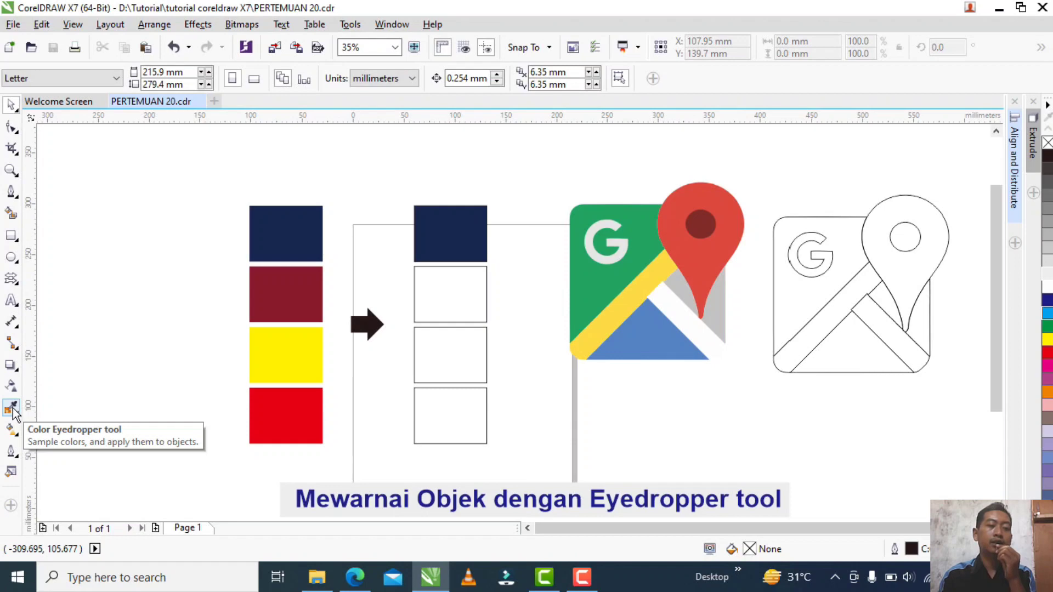
{"action": "left_click", "coordinate": [12, 409]}
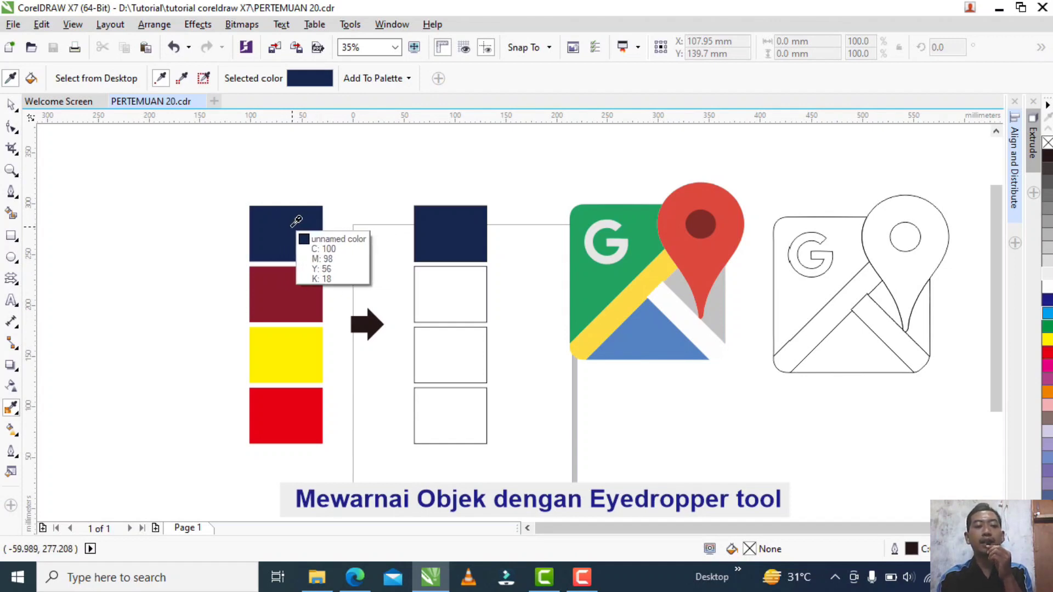
{"action": "left_click", "coordinate": [294, 224]}
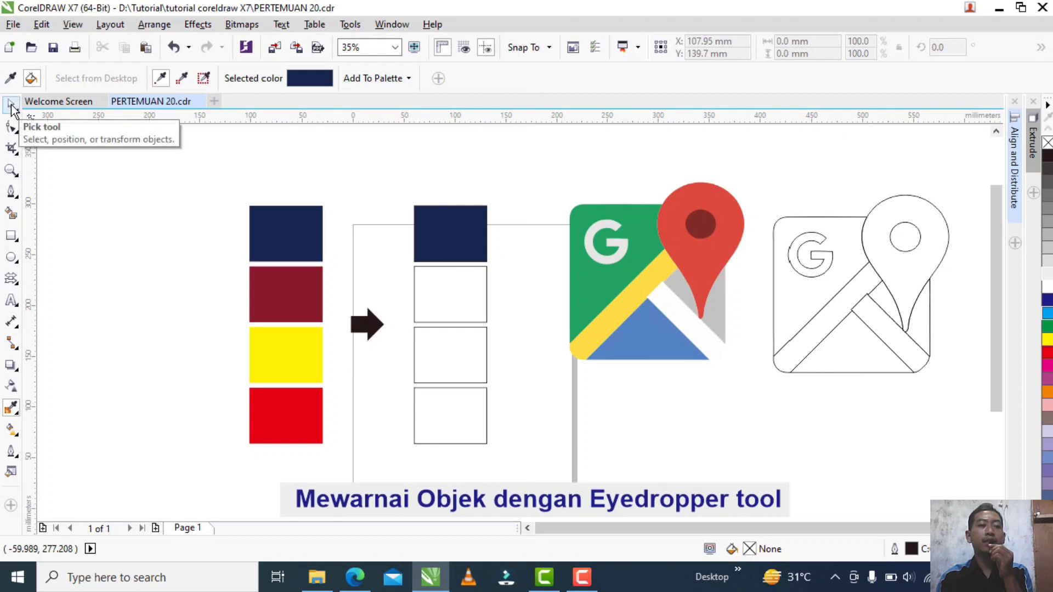
Step: Fill the second empty box with the dark red of the second left square
{"action": "left_click", "coordinate": [12, 108]}
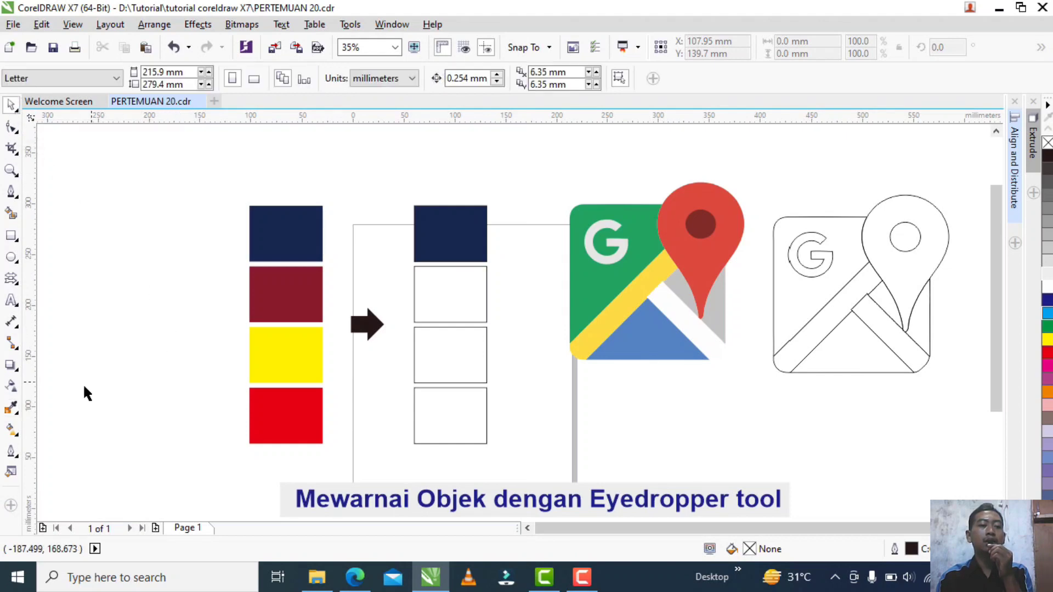
{"action": "left_click", "coordinate": [12, 411]}
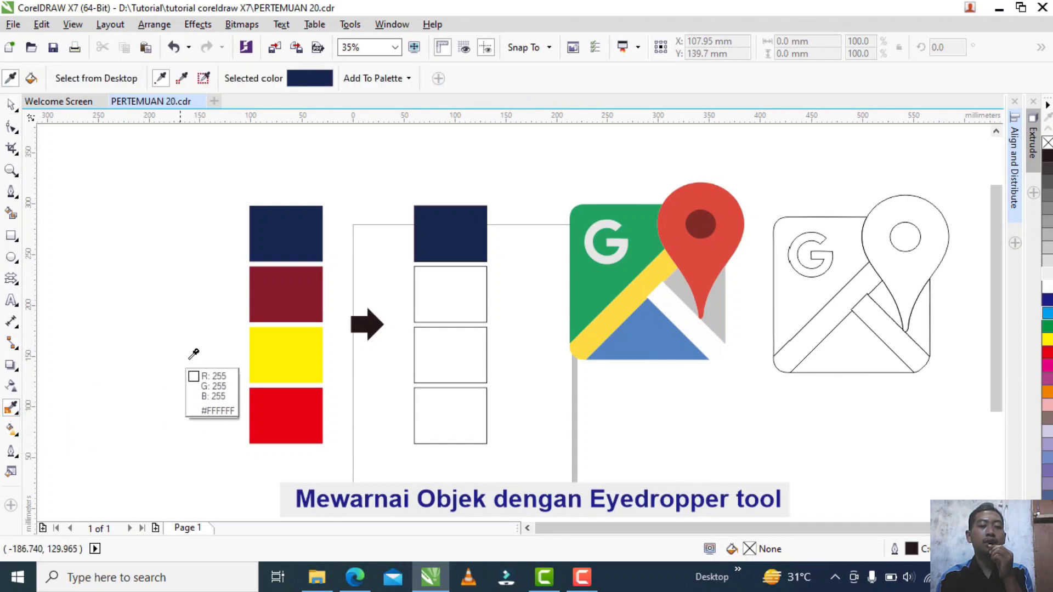
{"action": "left_click", "coordinate": [291, 288]}
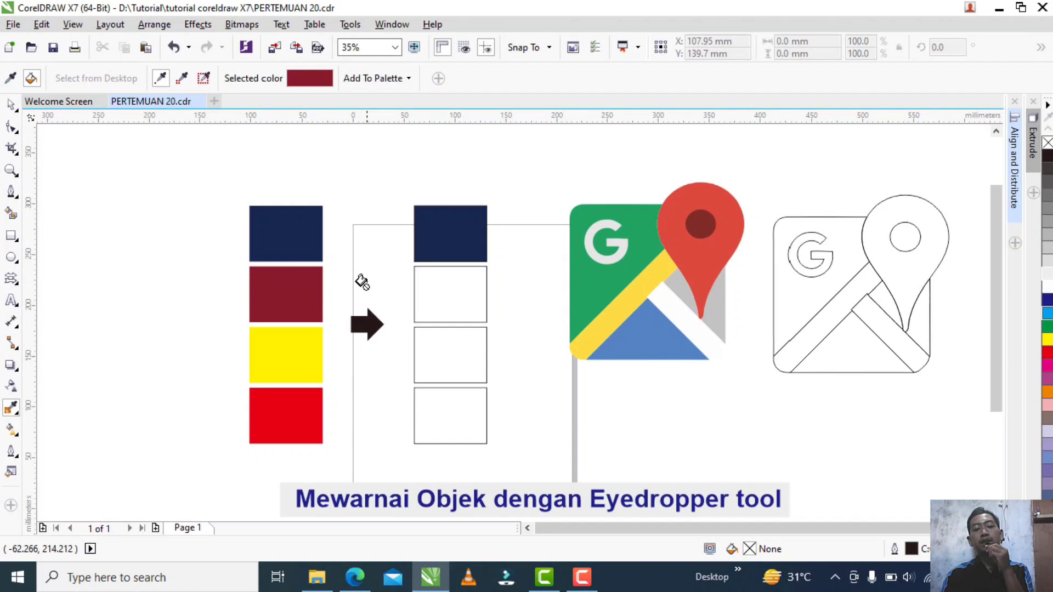
{"action": "left_click", "coordinate": [431, 287]}
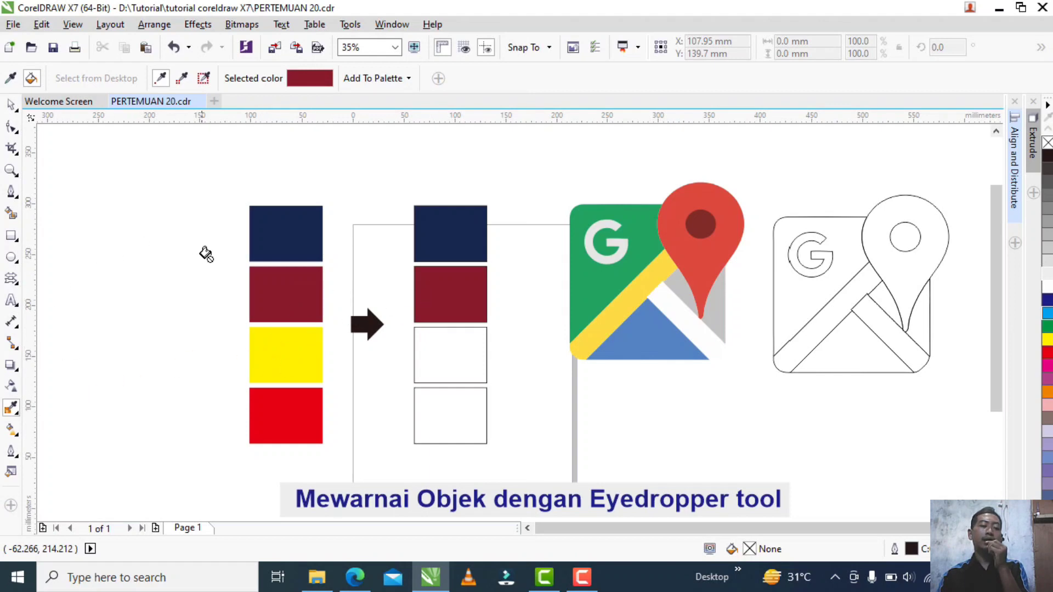
Step: Fill the third empty box with the yellow of the third left square
{"action": "left_click", "coordinate": [11, 106]}
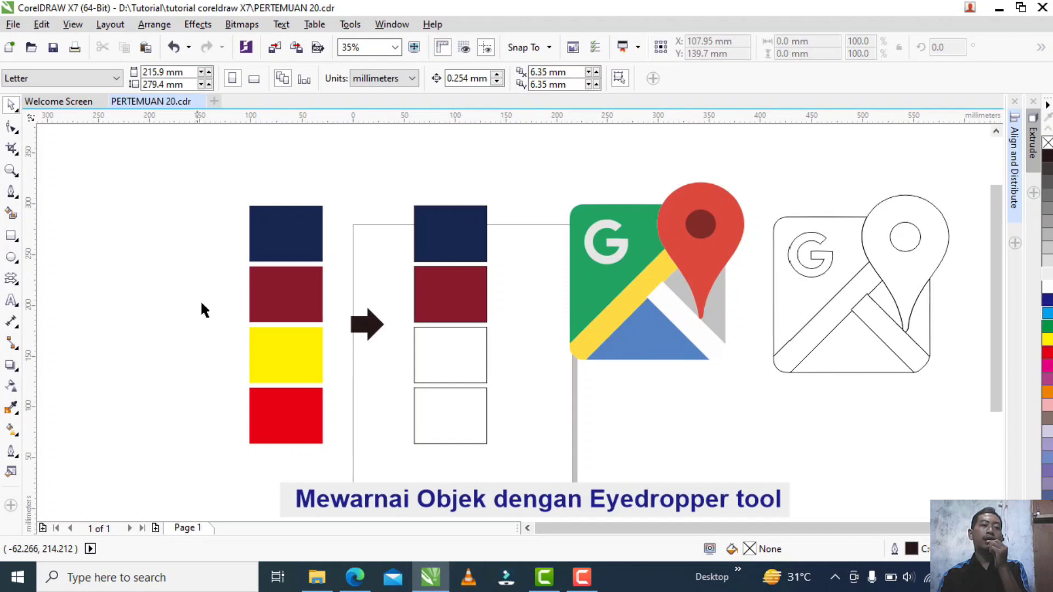
{"action": "left_click", "coordinate": [11, 408]}
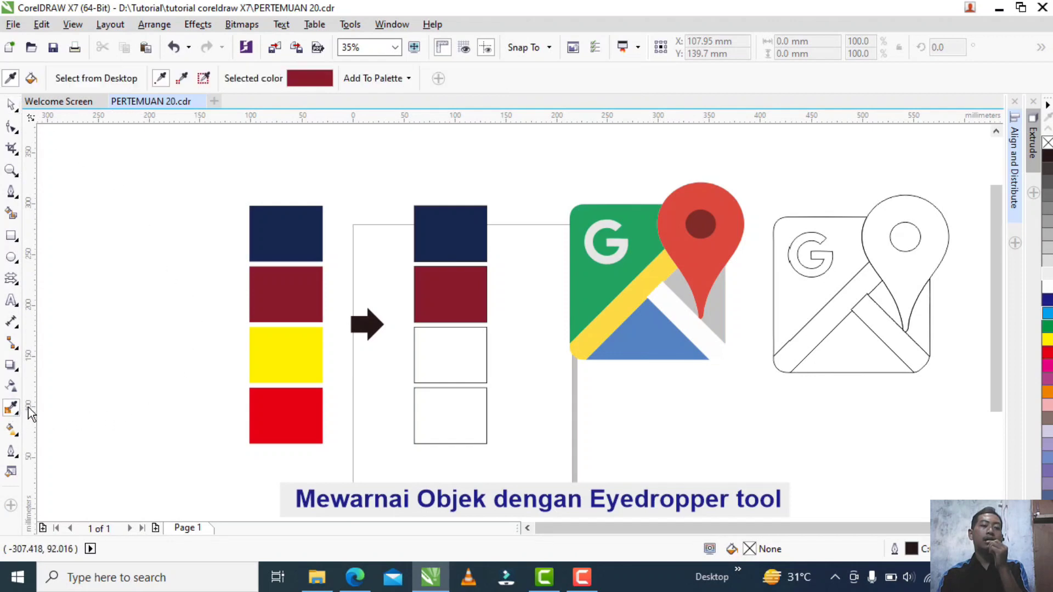
{"action": "left_click", "coordinate": [285, 354]}
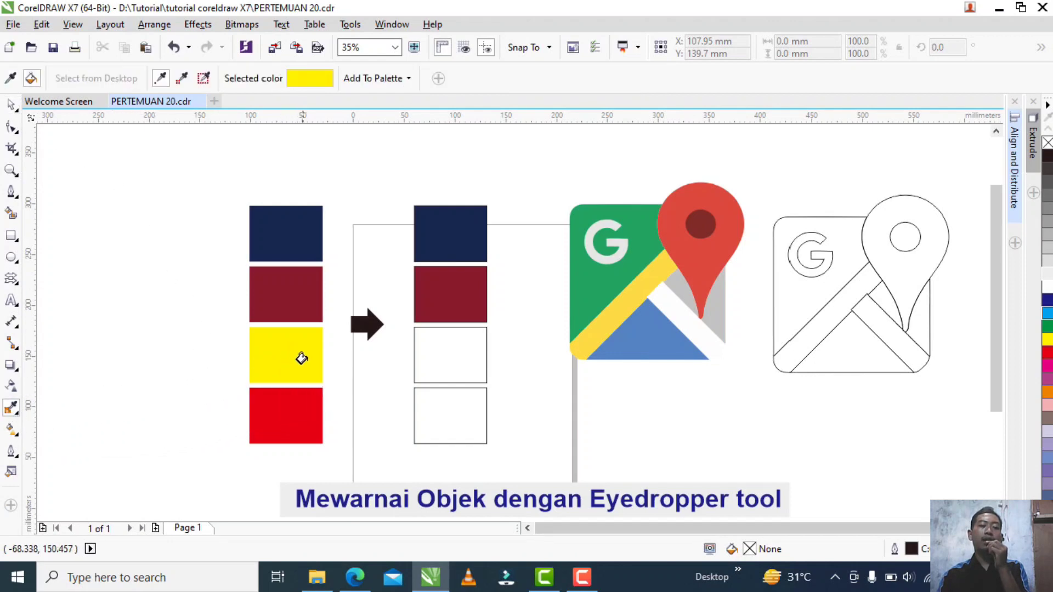
{"action": "left_click", "coordinate": [434, 351]}
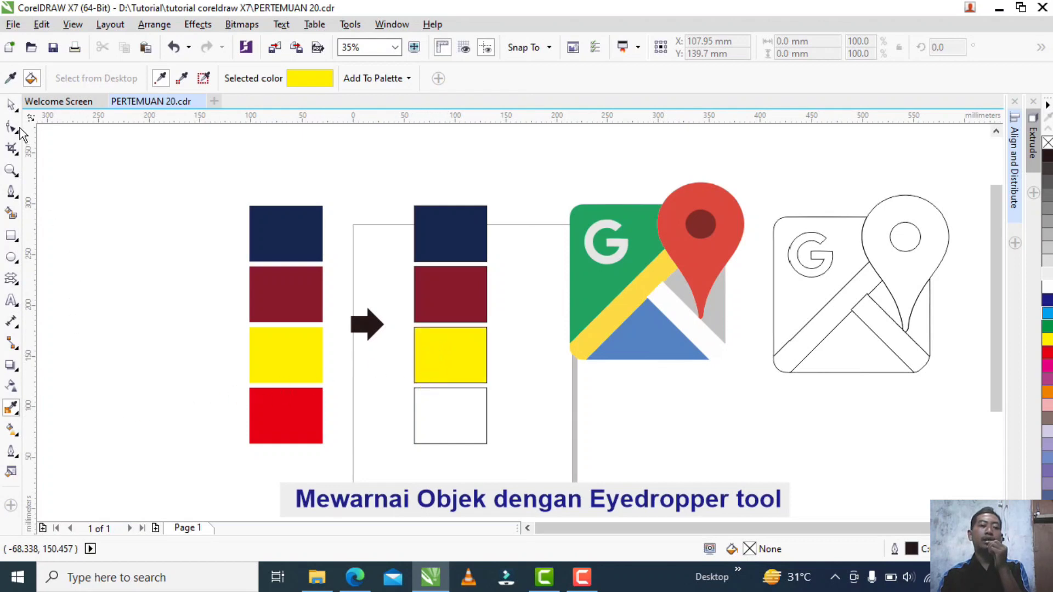
Step: Fill the fourth empty box with the red of the bottom left square
{"action": "left_click", "coordinate": [10, 108]}
{"action": "left_click", "coordinate": [11, 408]}
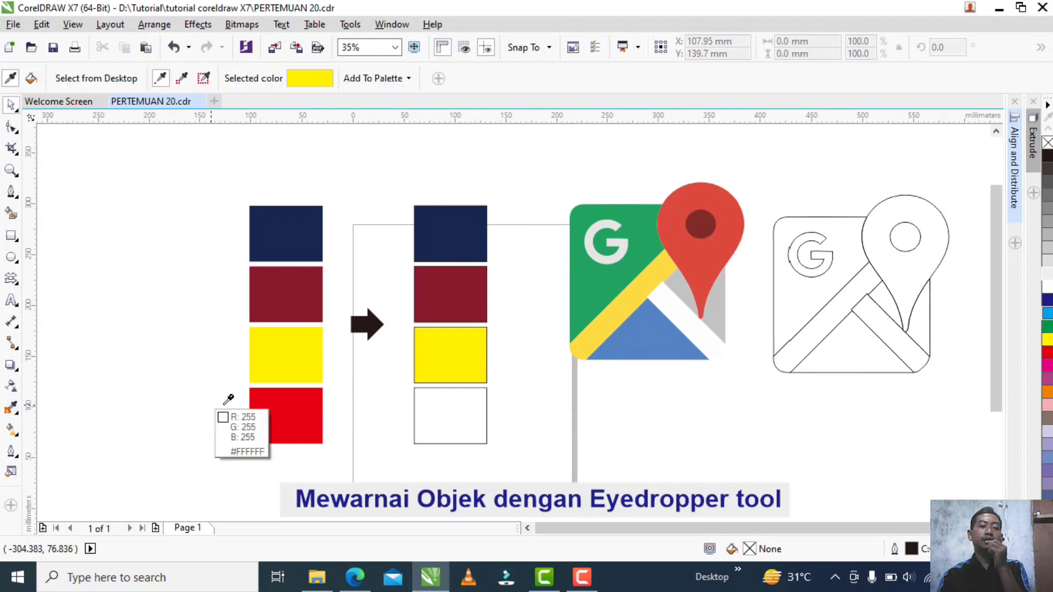
{"action": "left_click", "coordinate": [298, 419]}
{"action": "left_click", "coordinate": [428, 417]}
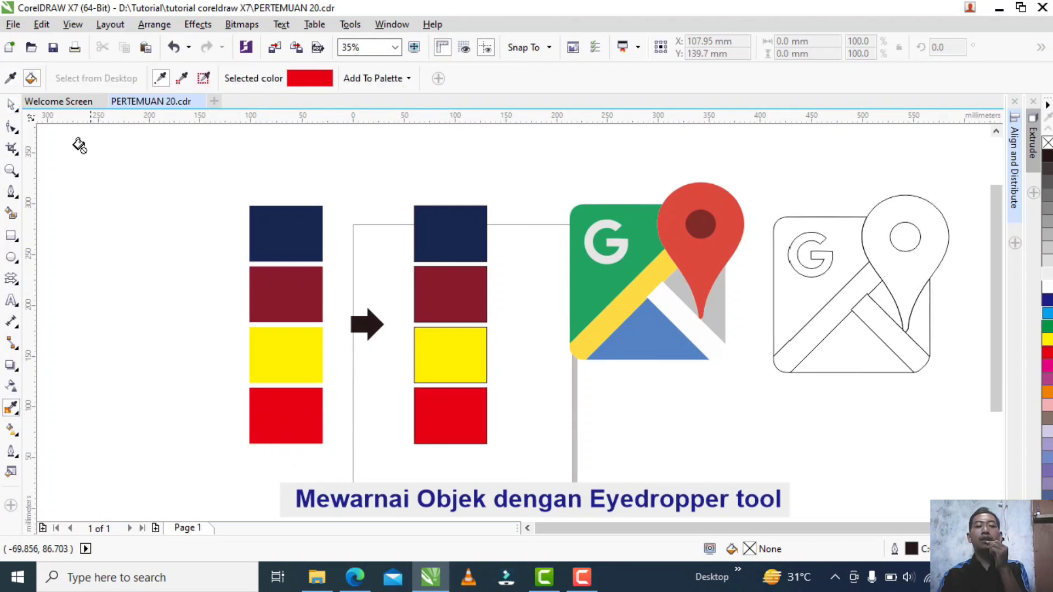
{"action": "left_click", "coordinate": [11, 105]}
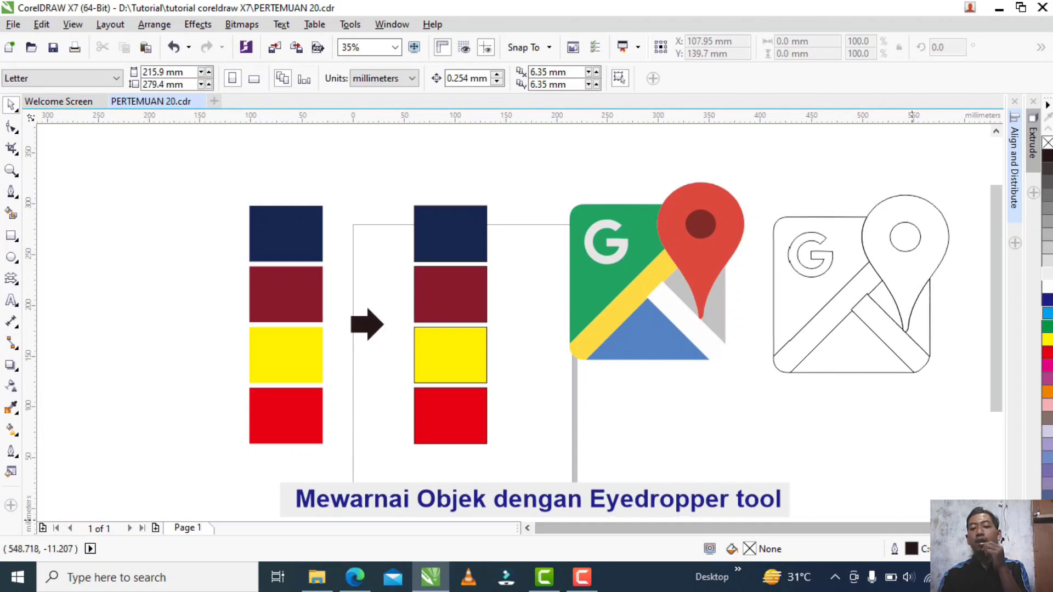
Step: Scroll left and marquee-select the nine objects of the full-colour Google Maps icon
{"action": "left_click_drag", "start_coordinate": [912, 527], "coordinate": [950, 527]}
{"action": "left_click_drag", "start_coordinate": [451, 169], "coordinate": [926, 409]}
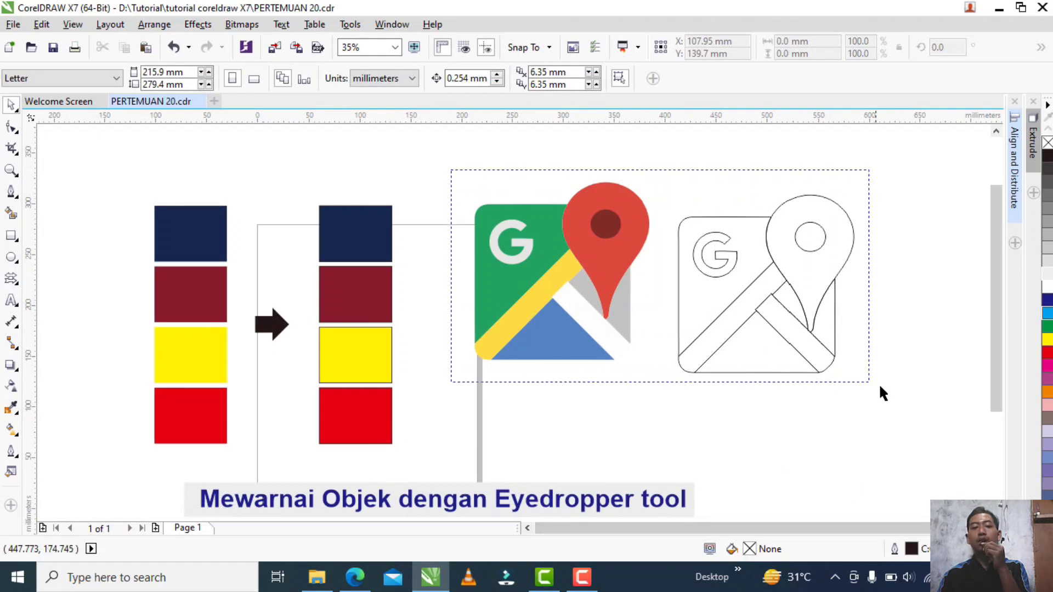
{"action": "left_click", "coordinate": [531, 181]}
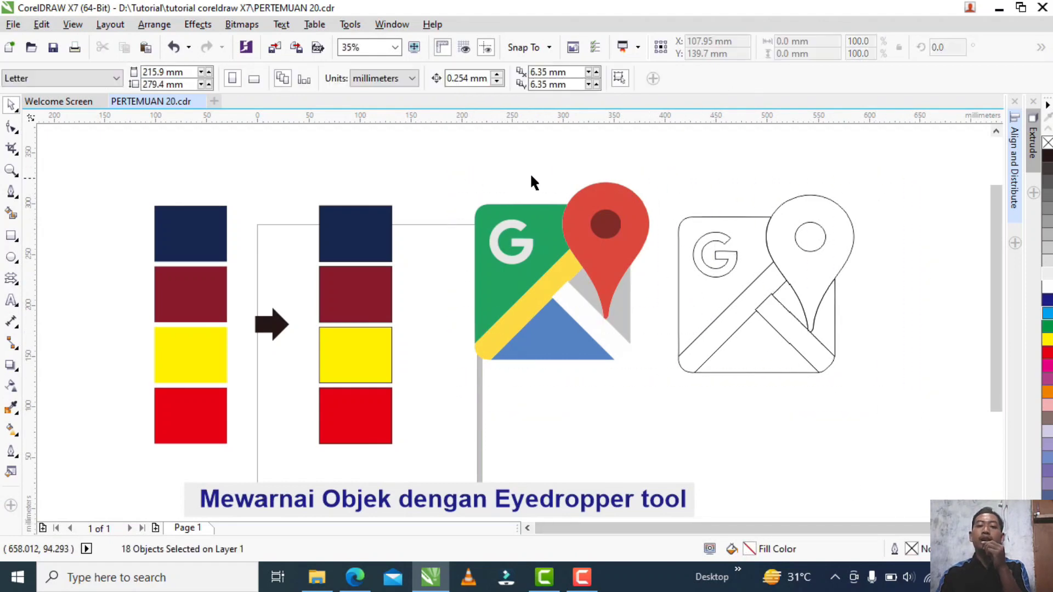
{"action": "left_click_drag", "start_coordinate": [428, 146], "coordinate": [650, 414]}
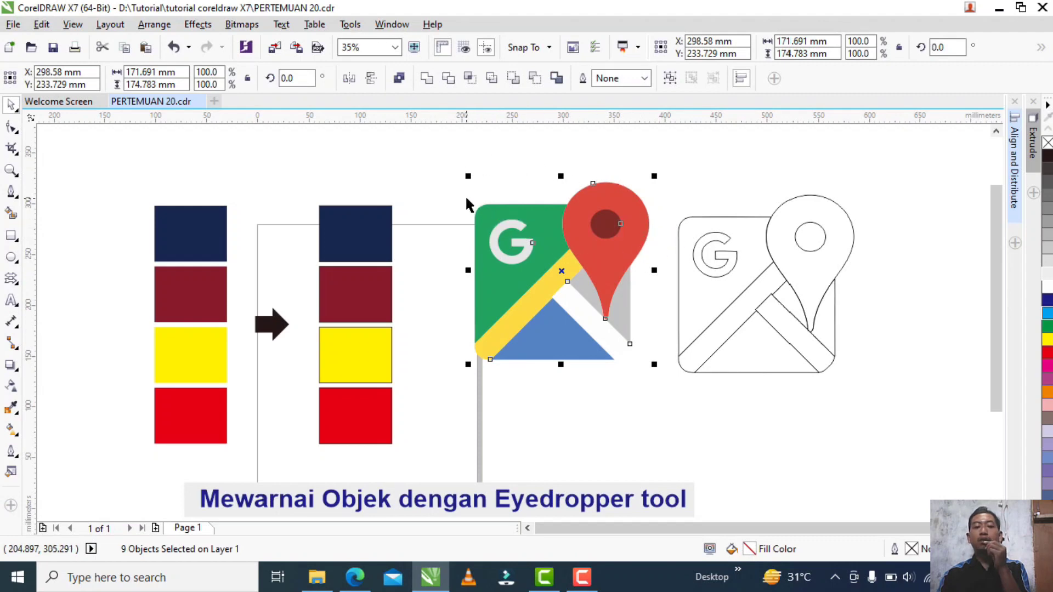
{"action": "left_click_drag", "start_coordinate": [673, 167], "coordinate": [898, 418]}
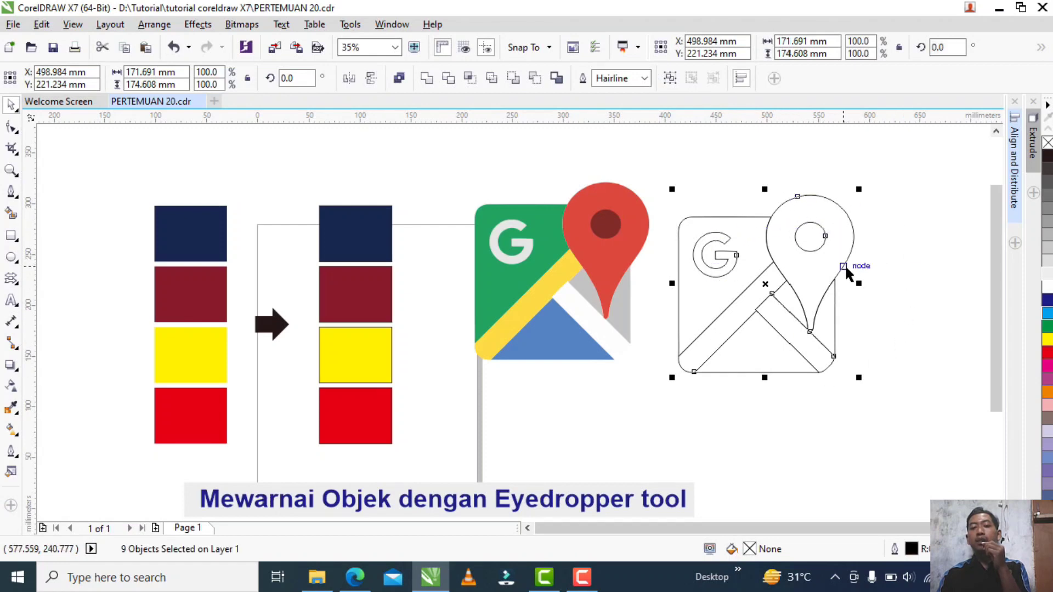
{"action": "left_click", "coordinate": [723, 236]}
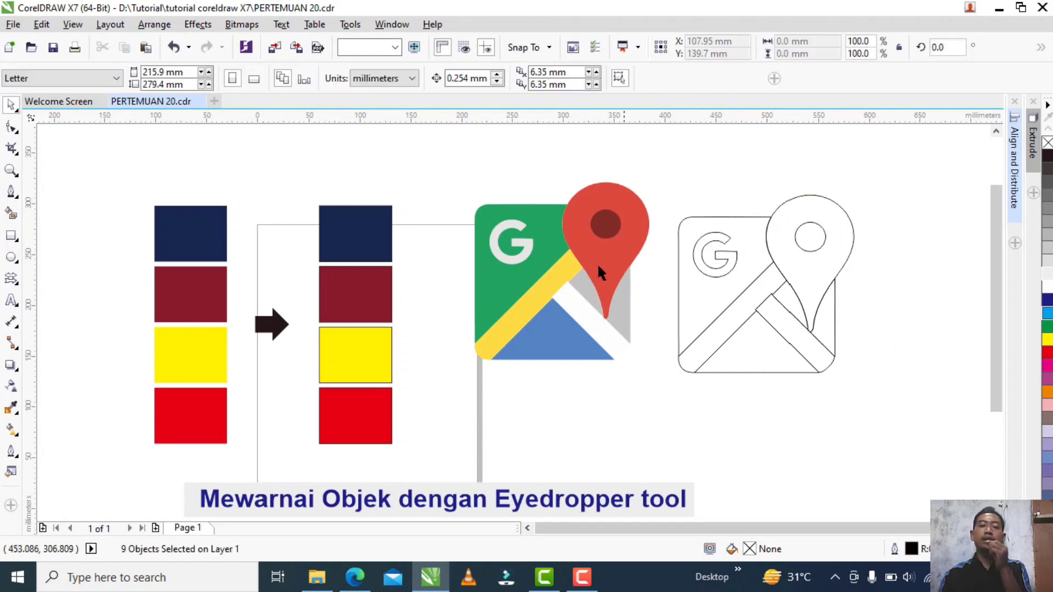
{"action": "left_click_drag", "start_coordinate": [446, 172], "coordinate": [664, 444]}
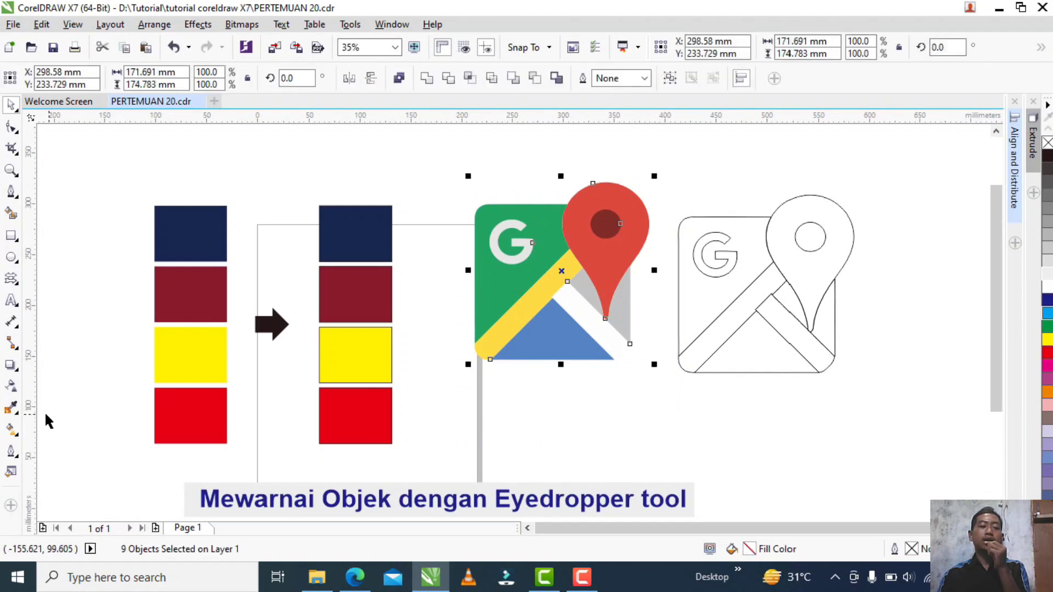
Step: Copy the original's green to the outline icon's top-left section and its red to the pin
{"action": "left_click", "coordinate": [10, 411]}
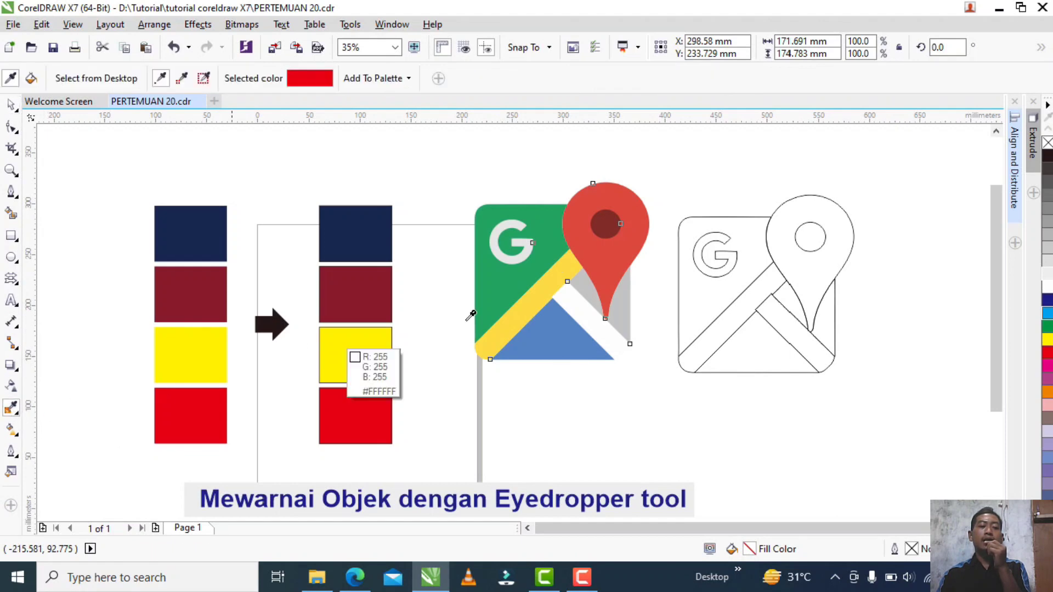
{"action": "left_click", "coordinate": [555, 220]}
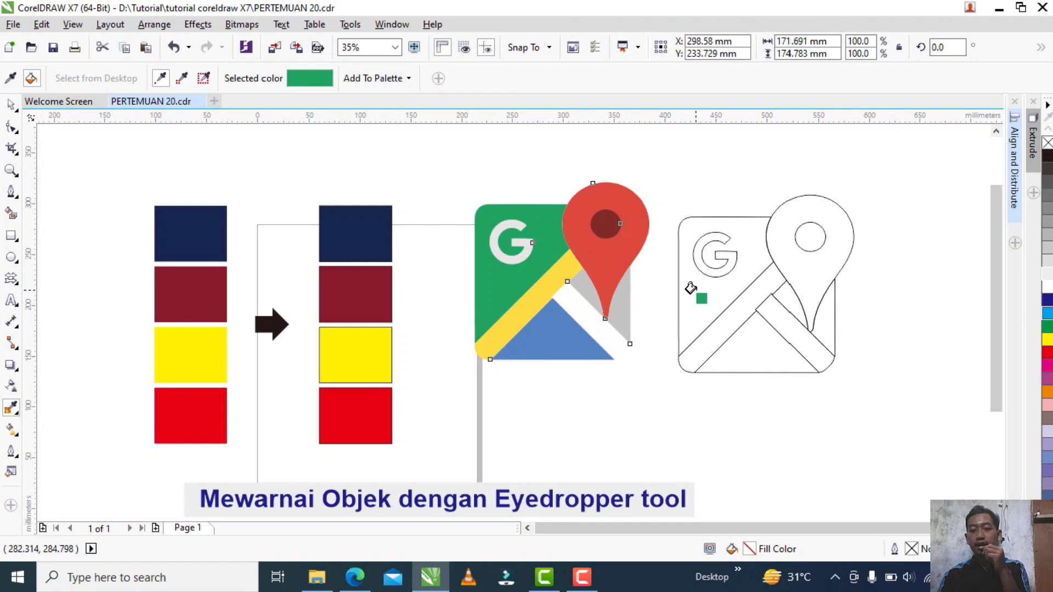
{"action": "left_click", "coordinate": [690, 282]}
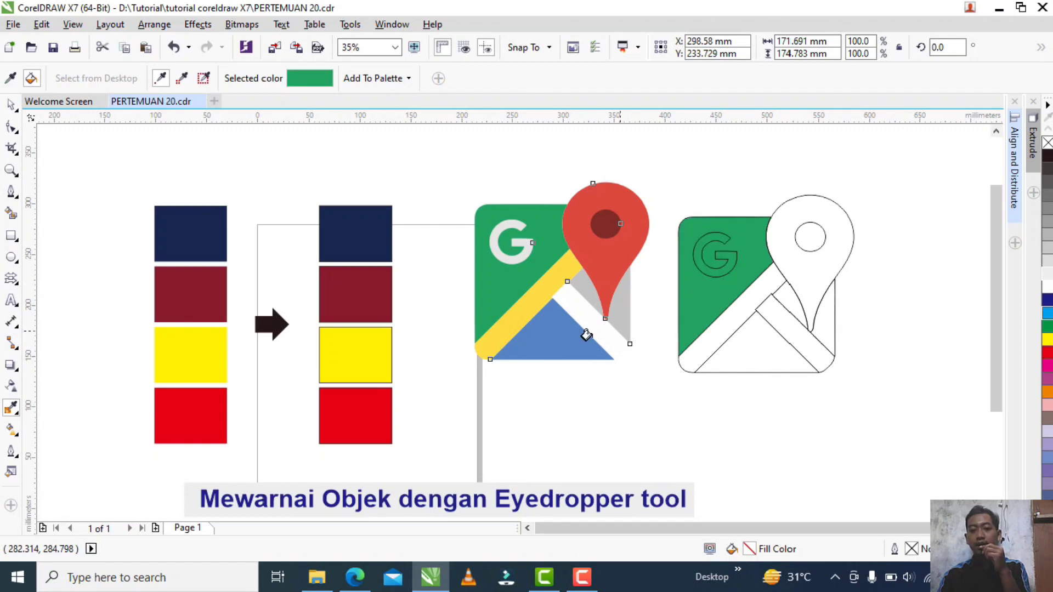
{"action": "left_click", "coordinate": [11, 105]}
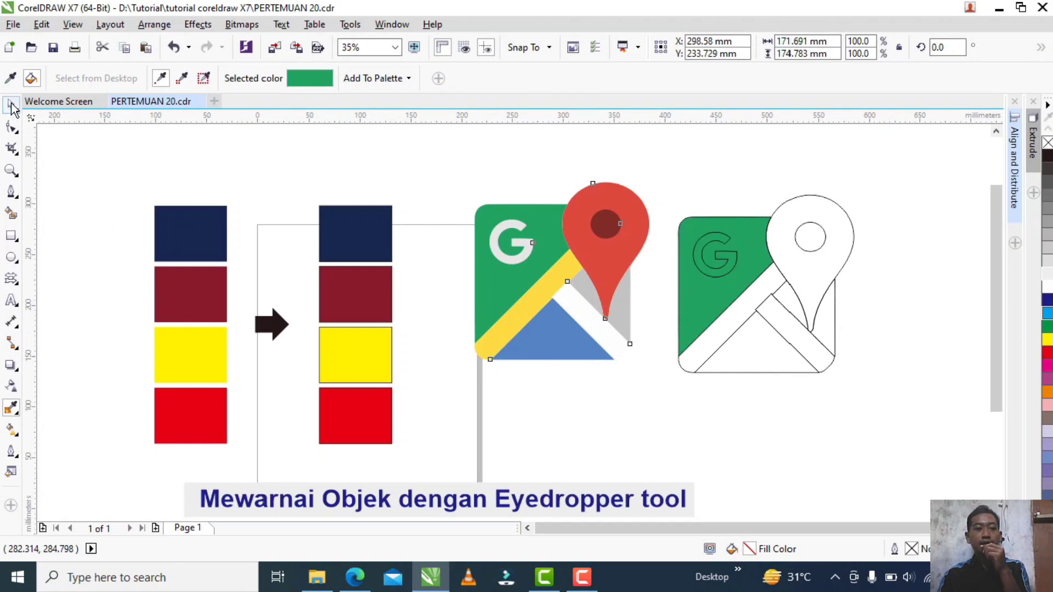
{"action": "left_click", "coordinate": [11, 408]}
{"action": "left_click", "coordinate": [608, 239]}
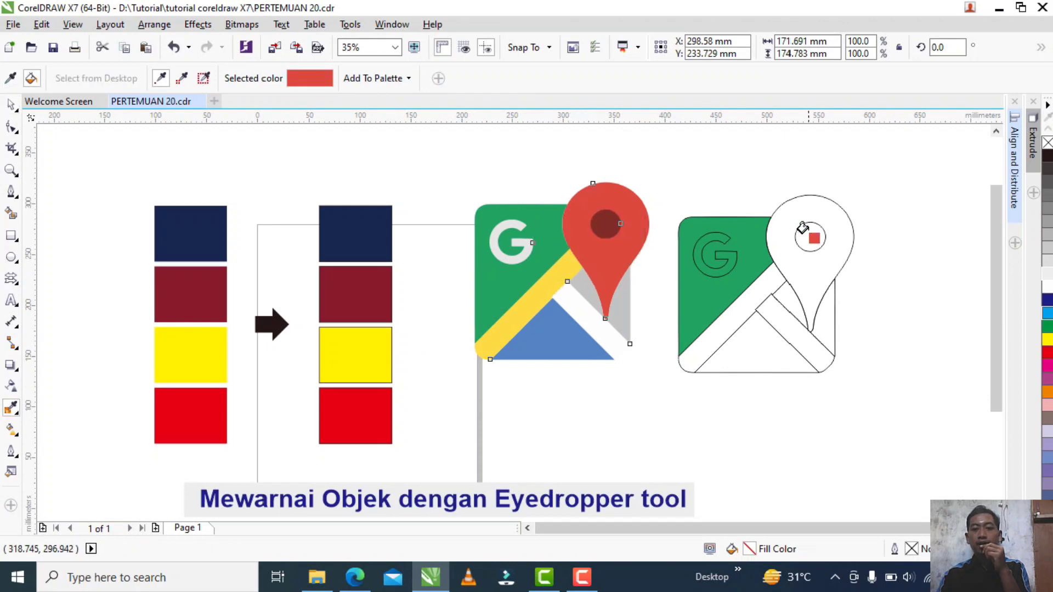
{"action": "left_click", "coordinate": [801, 205]}
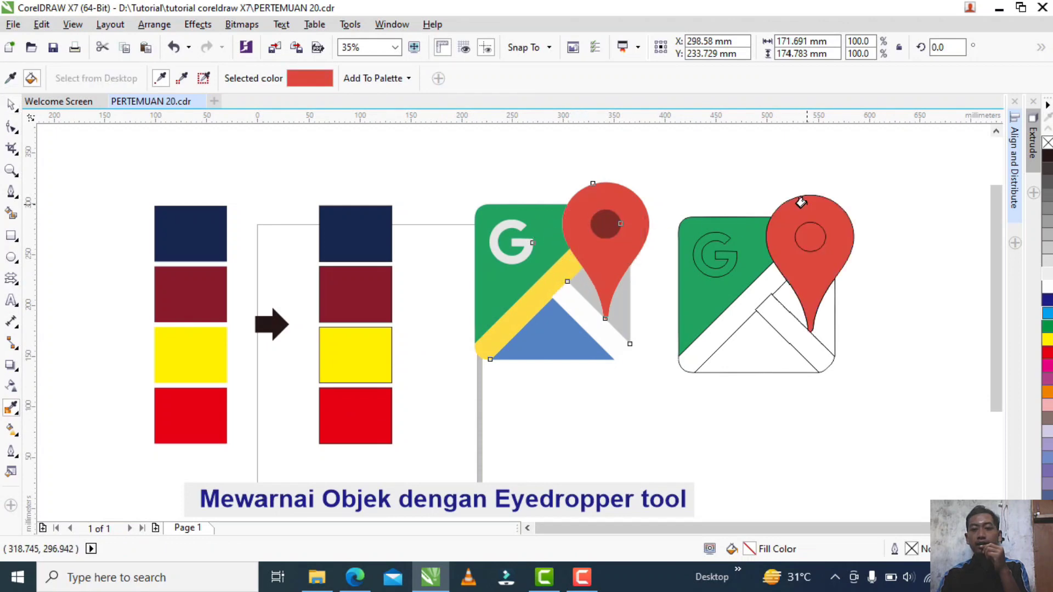
Step: Make the outline icon's diagonal road yellow and triangle blue, then sample the original's grey wedge
{"action": "left_click", "coordinate": [11, 104]}
{"action": "left_click", "coordinate": [11, 407]}
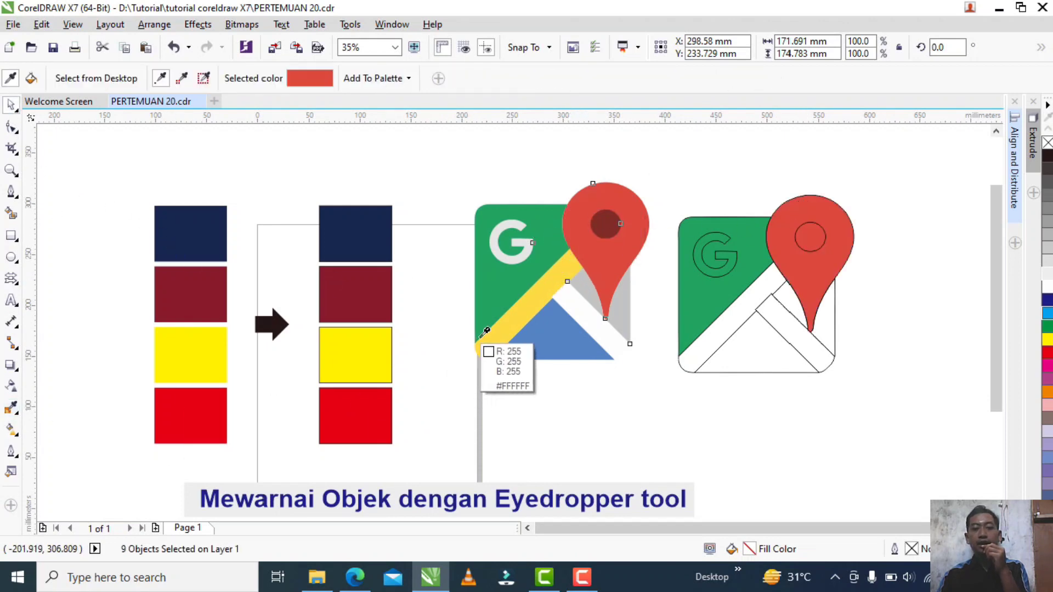
{"action": "left_click", "coordinate": [485, 331]}
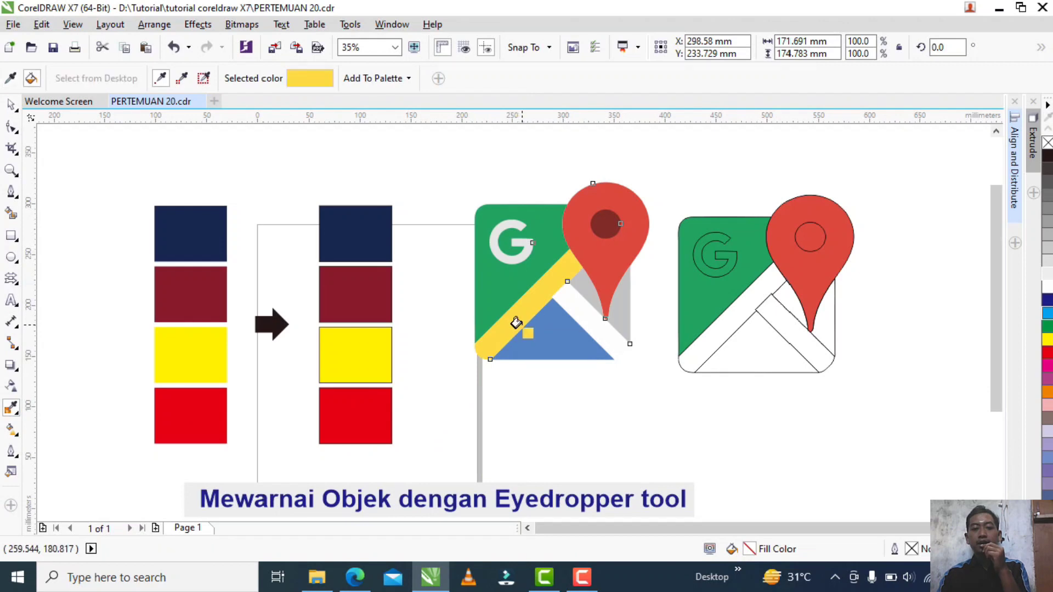
{"action": "left_click", "coordinate": [747, 289]}
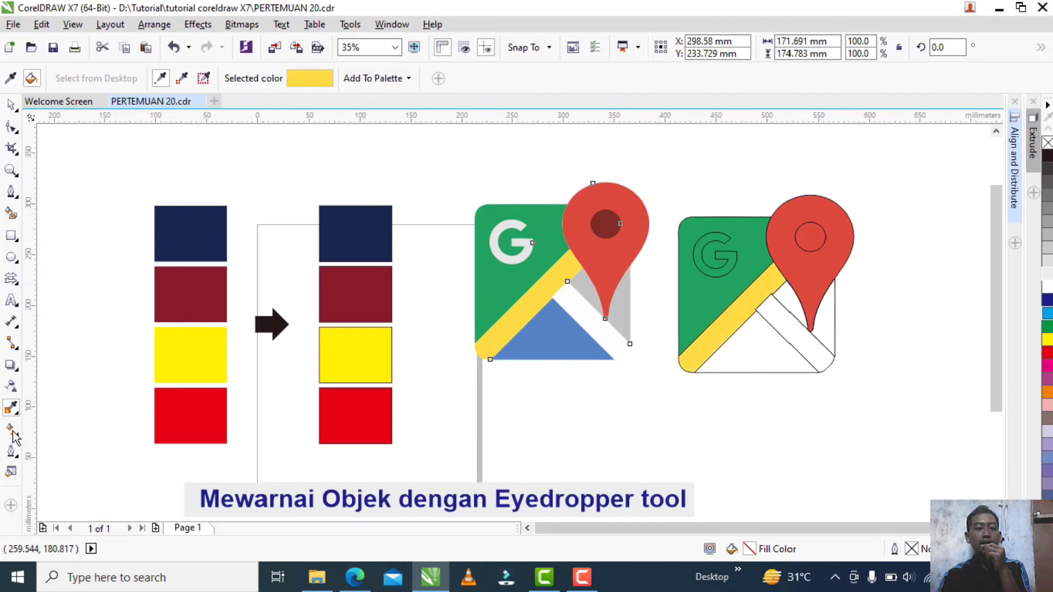
{"action": "left_click", "coordinate": [12, 412]}
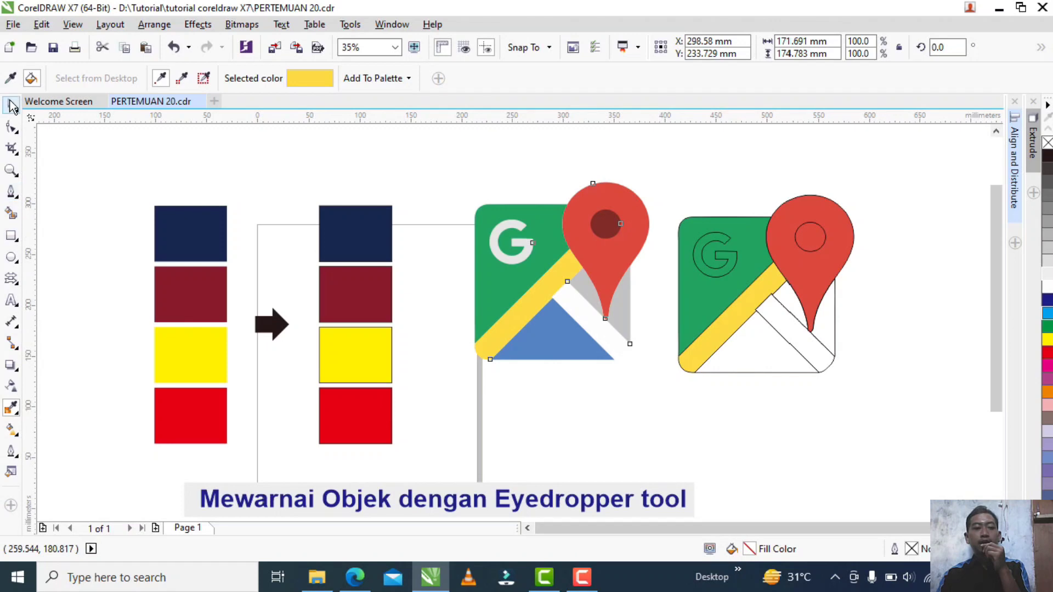
{"action": "left_click", "coordinate": [12, 407]}
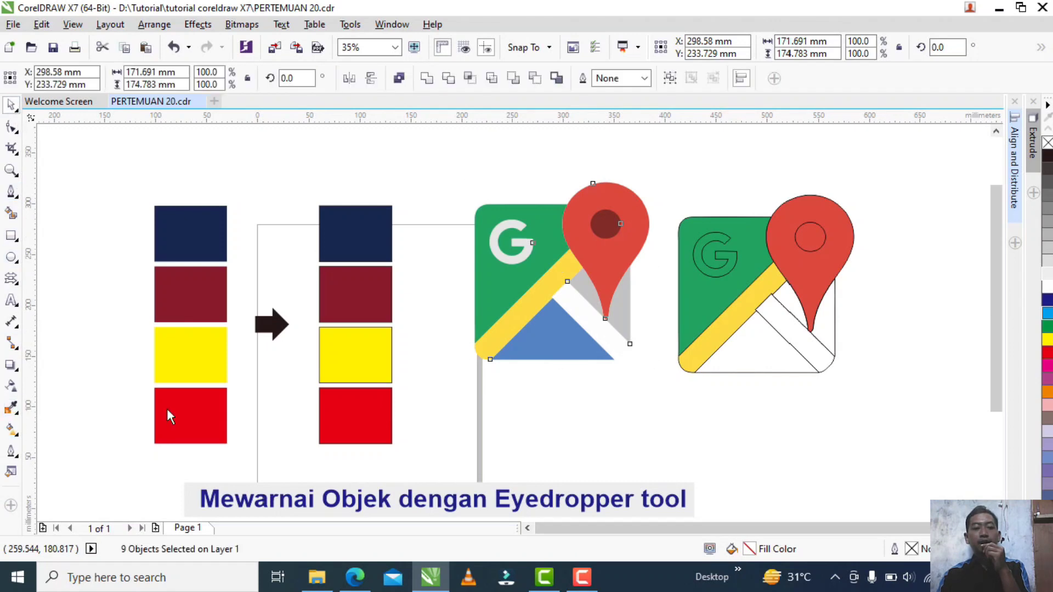
{"action": "left_click", "coordinate": [573, 352]}
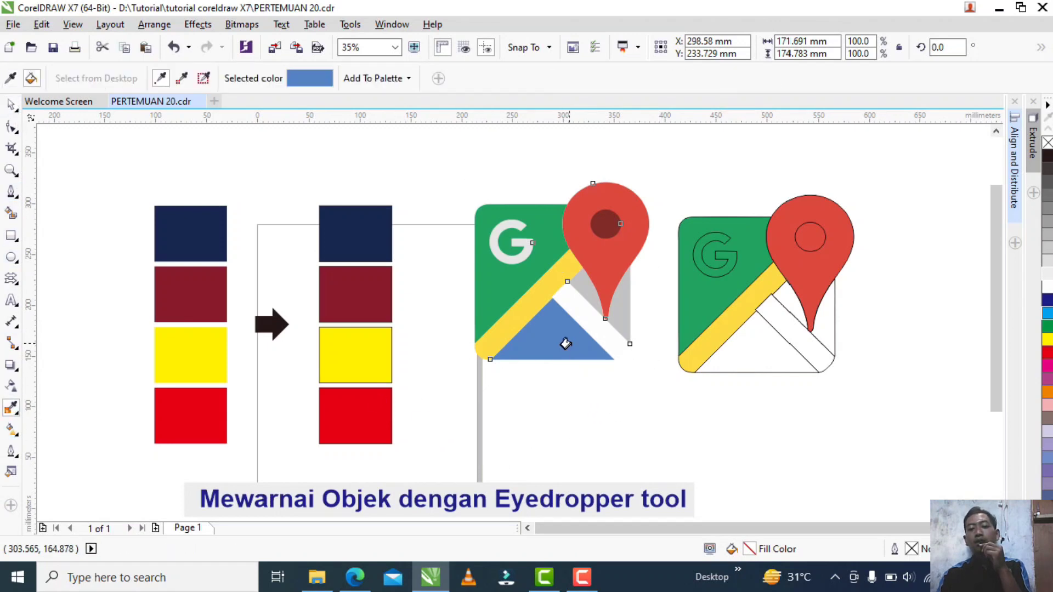
{"action": "left_click", "coordinate": [743, 345]}
{"action": "left_click", "coordinate": [11, 105]}
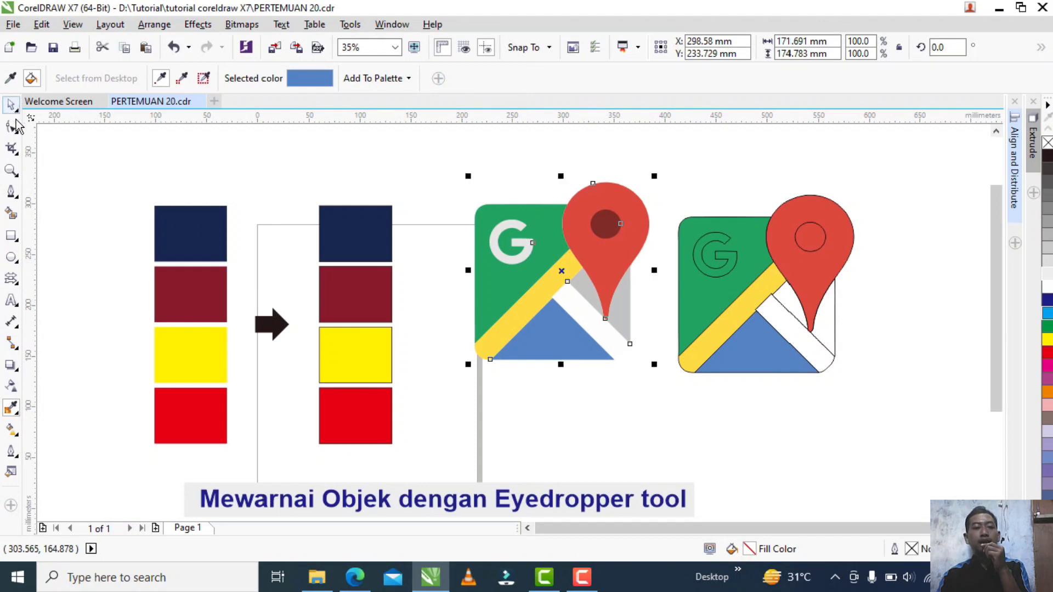
{"action": "left_click", "coordinate": [589, 294]}
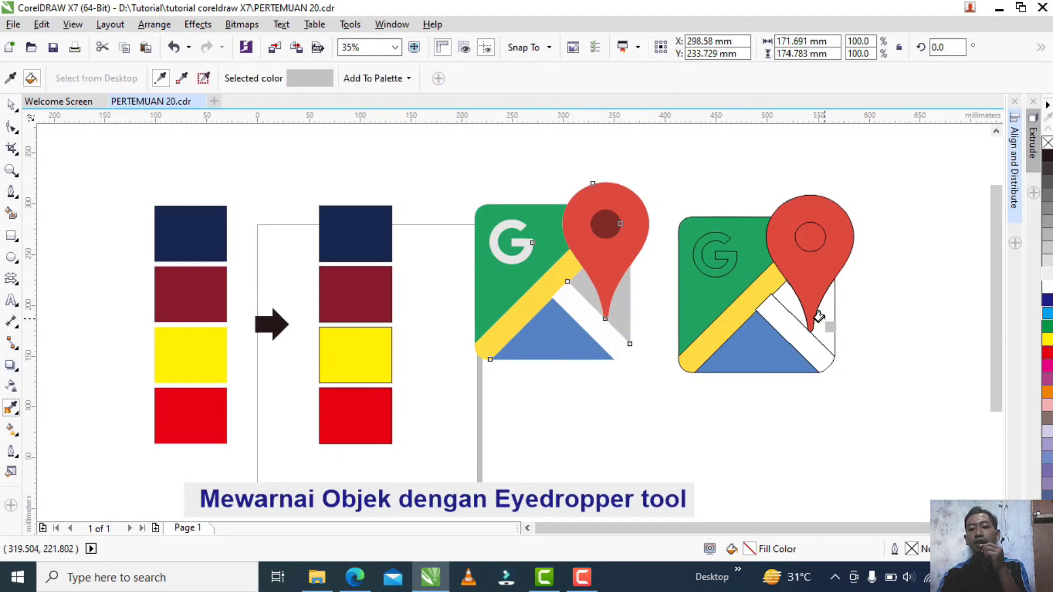
Step: Fill the two wedges beside the outline icon's pin with grey
{"action": "scroll", "coordinate": [817, 318], "scroll_direction": "up", "scroll_amount": 3}
{"action": "left_click", "coordinate": [818, 314]}
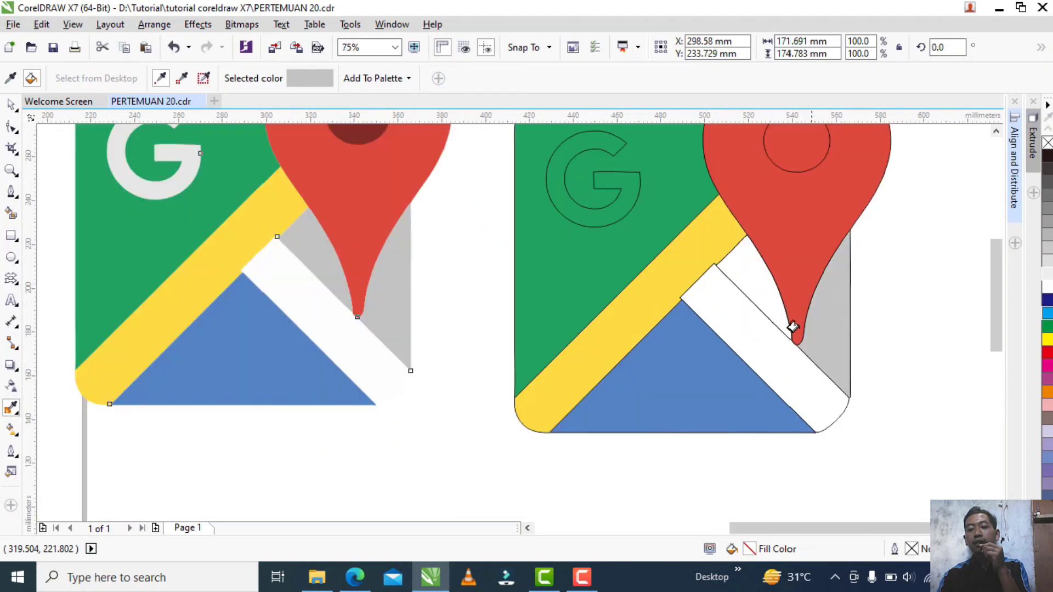
{"action": "left_click", "coordinate": [738, 270]}
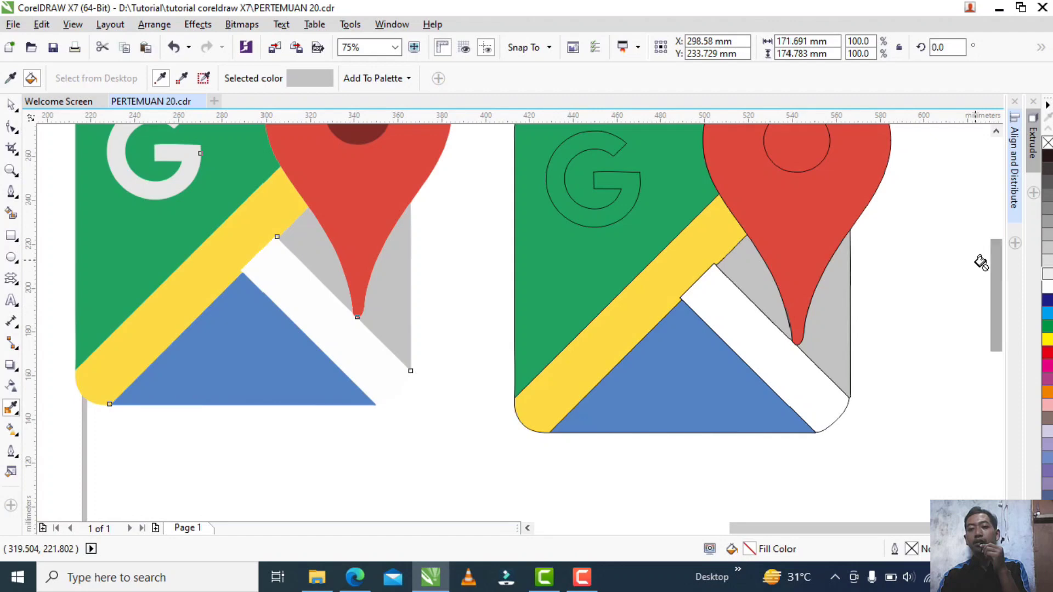
{"action": "left_click_drag", "start_coordinate": [998, 286], "coordinate": [997, 260]}
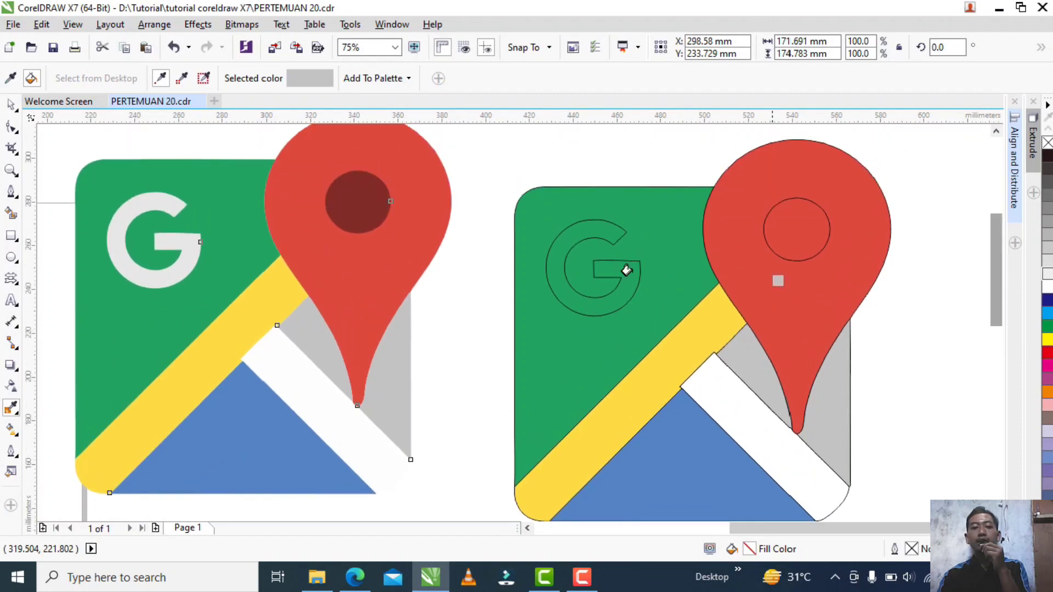
Step: Fill the outline pin's inner circle with the original pin circle's dark red
{"action": "left_click", "coordinate": [11, 104]}
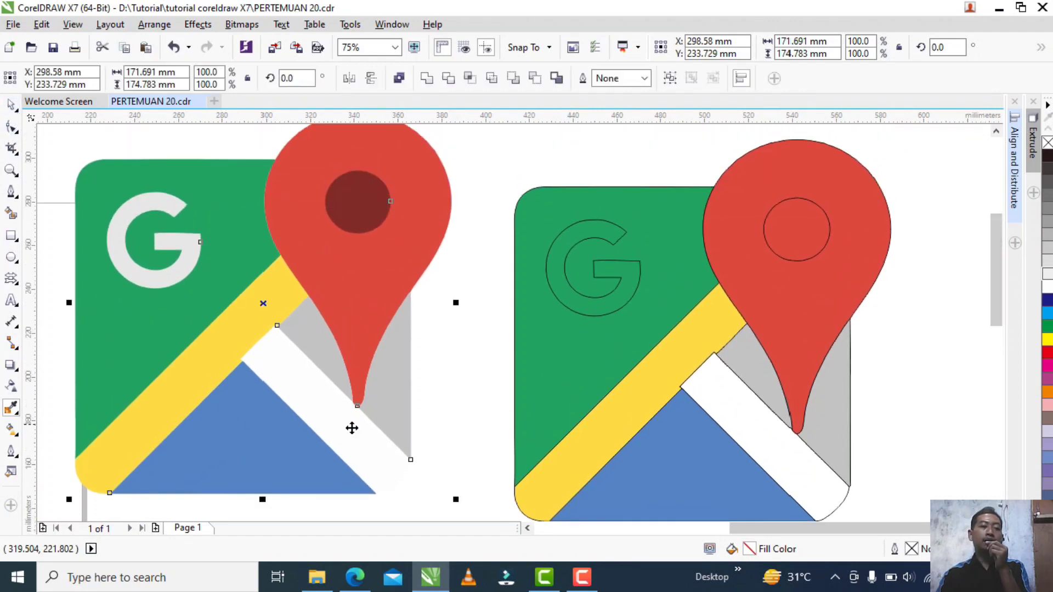
{"action": "left_click", "coordinate": [12, 409]}
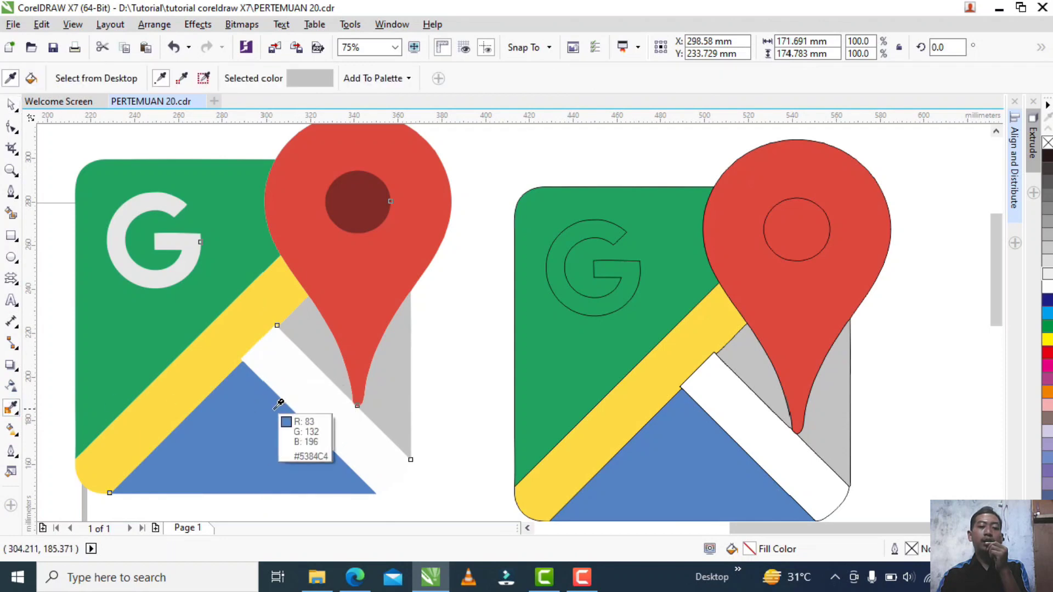
{"action": "left_click", "coordinate": [340, 192]}
{"action": "left_click", "coordinate": [775, 226]}
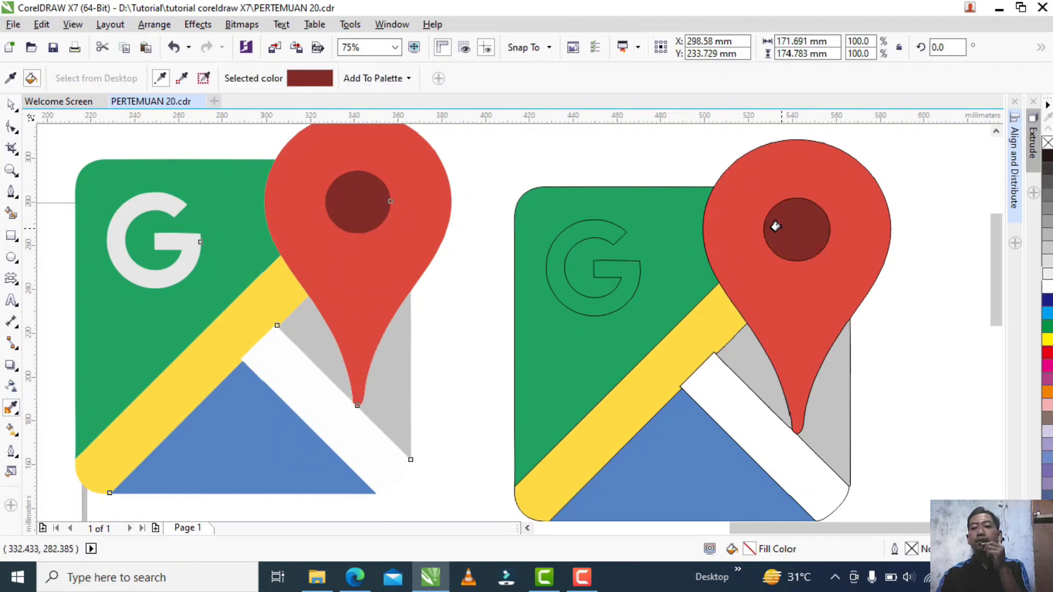
Step: Fill the outline icon's G with the light grey from the original G
{"action": "left_click", "coordinate": [14, 111]}
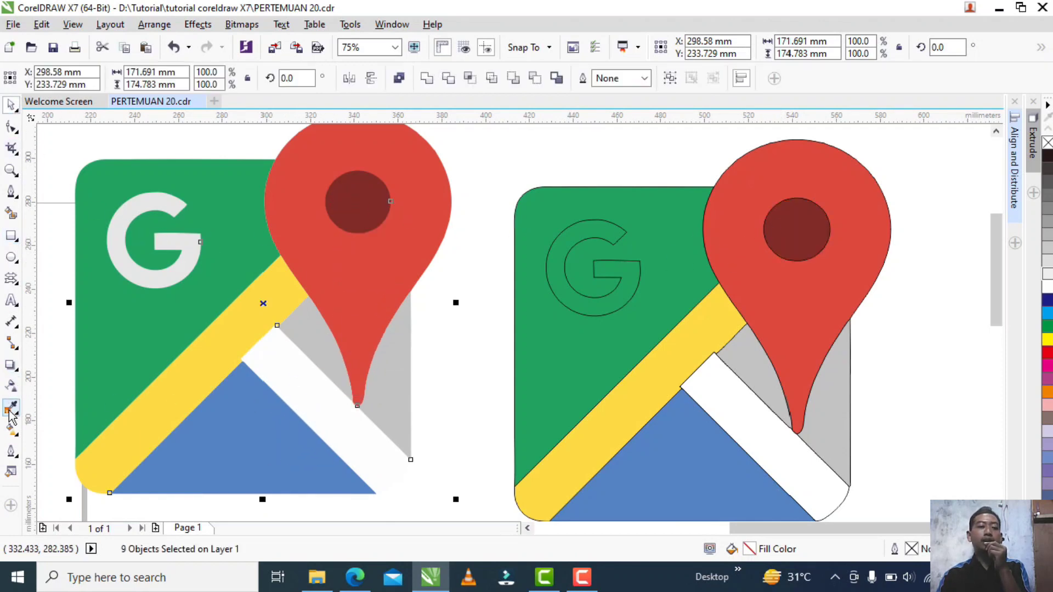
{"action": "left_click", "coordinate": [11, 411]}
{"action": "left_click", "coordinate": [128, 216]}
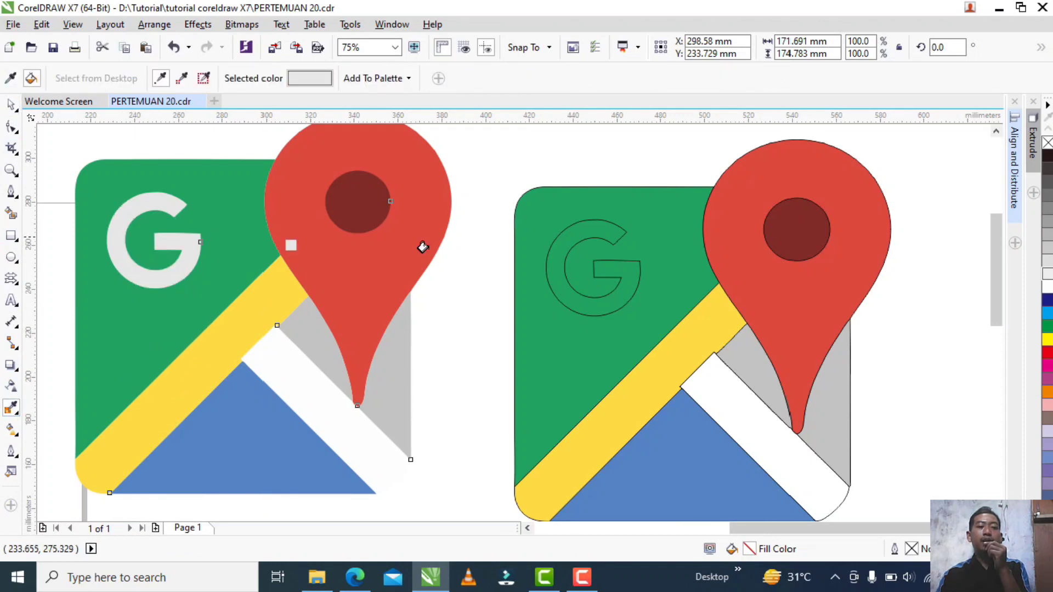
{"action": "scroll", "coordinate": [542, 244], "scroll_direction": "up", "scroll_amount": 1}
{"action": "left_click", "coordinate": [576, 231]}
{"action": "scroll", "coordinate": [578, 224], "scroll_direction": "down", "scroll_amount": 2}
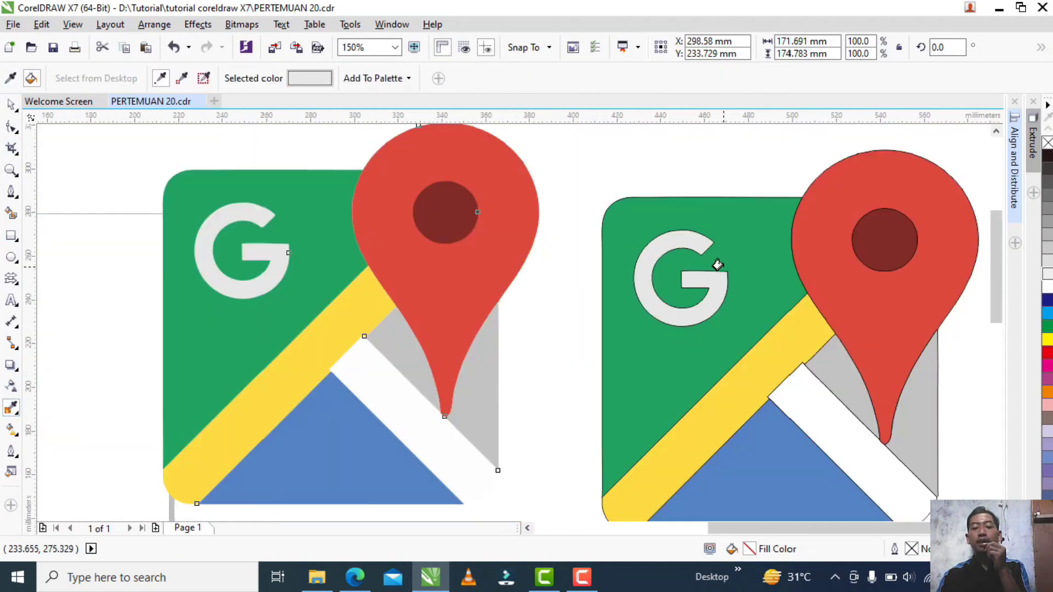
{"action": "scroll", "coordinate": [717, 265], "scroll_direction": "down", "scroll_amount": 1}
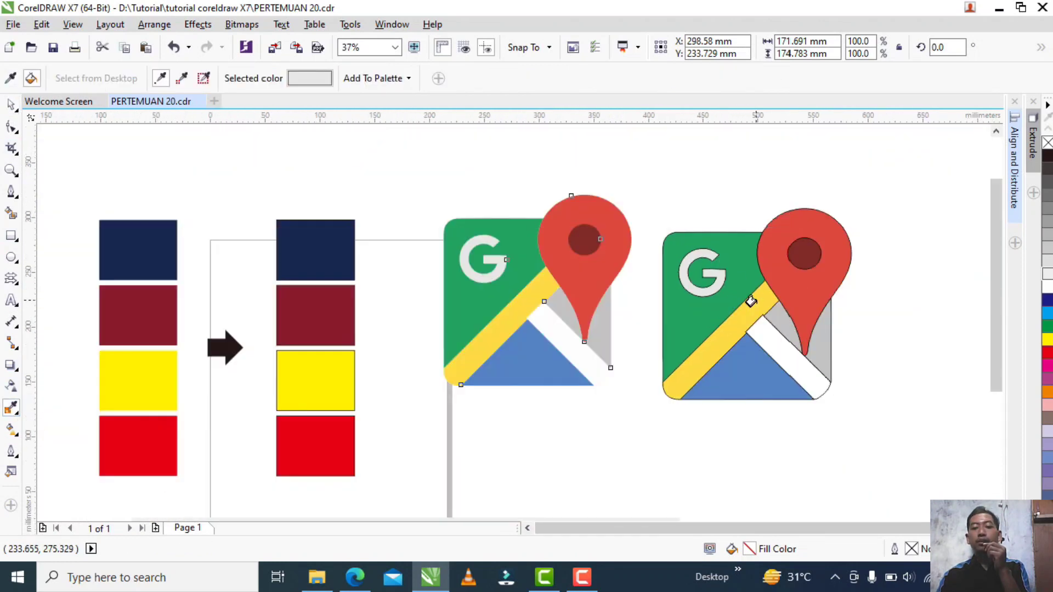
{"action": "left_click", "coordinate": [11, 105]}
{"action": "key", "text": "Escape"}
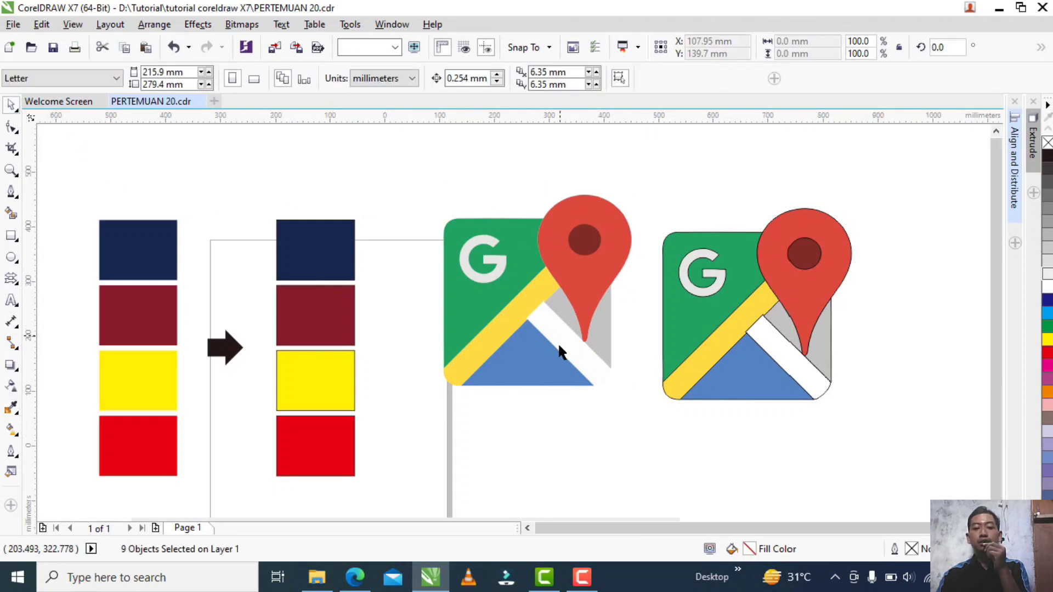
{"action": "scroll", "coordinate": [548, 348], "scroll_direction": "down", "scroll_amount": 2}
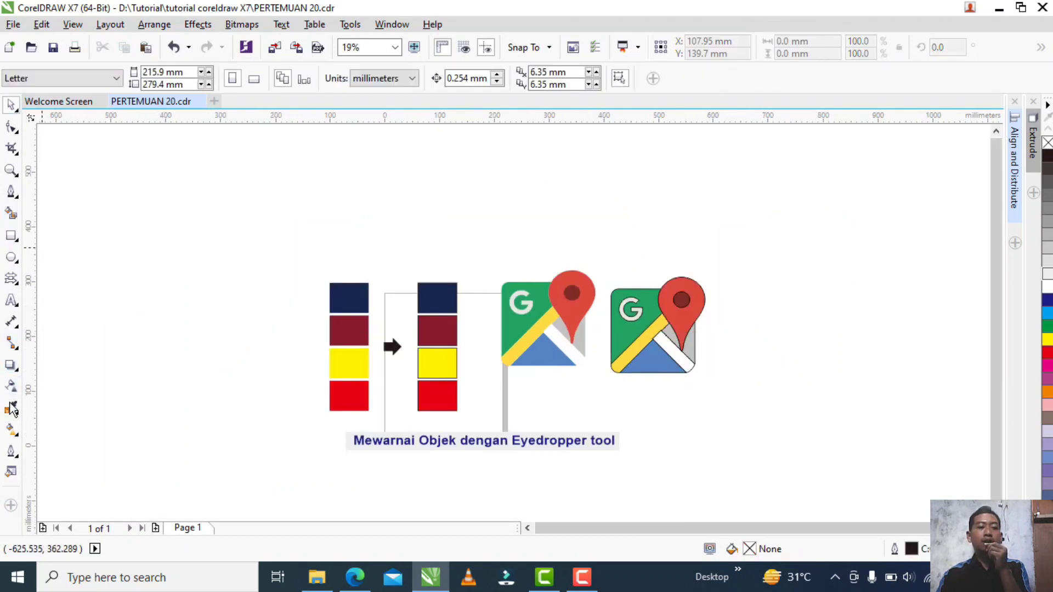
{"action": "left_click", "coordinate": [11, 170]}
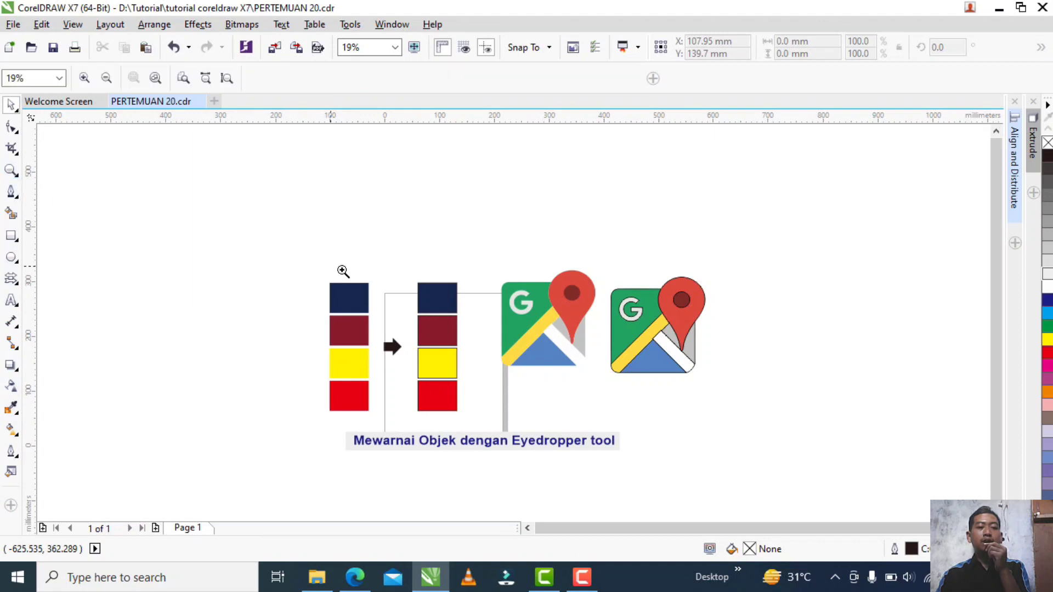
{"action": "left_click_drag", "start_coordinate": [317, 270], "coordinate": [750, 487]}
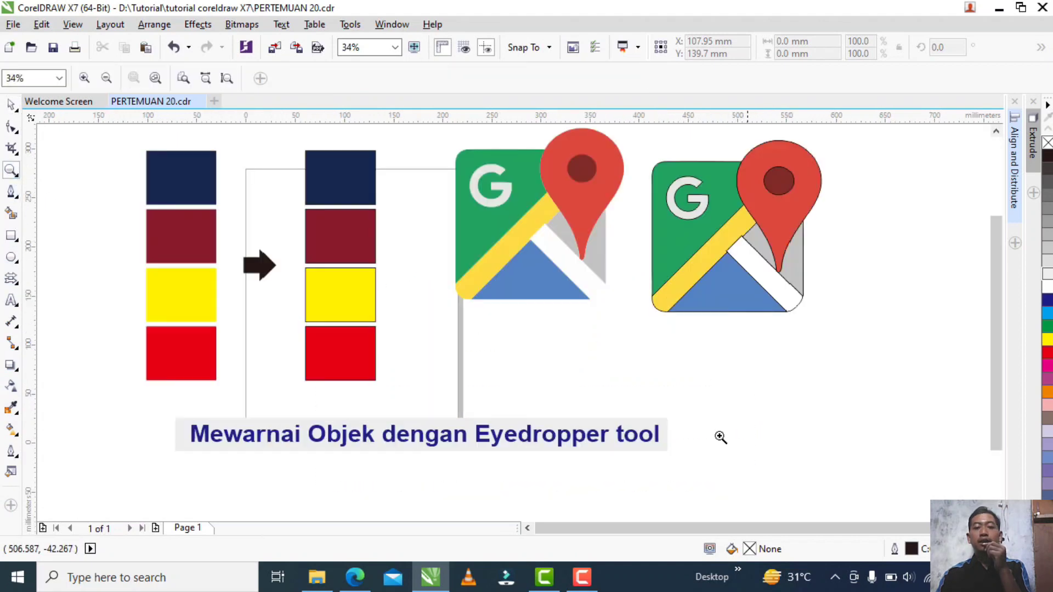
{"action": "left_click_drag", "start_coordinate": [996, 318], "coordinate": [994, 297]}
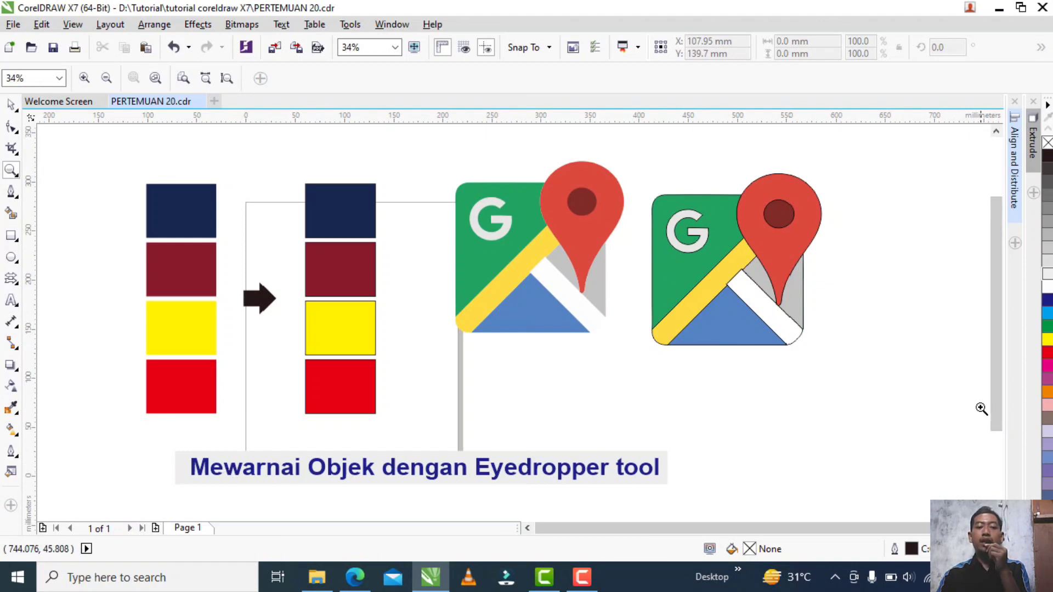
{"action": "left_click_drag", "start_coordinate": [996, 354], "coordinate": [995, 349]}
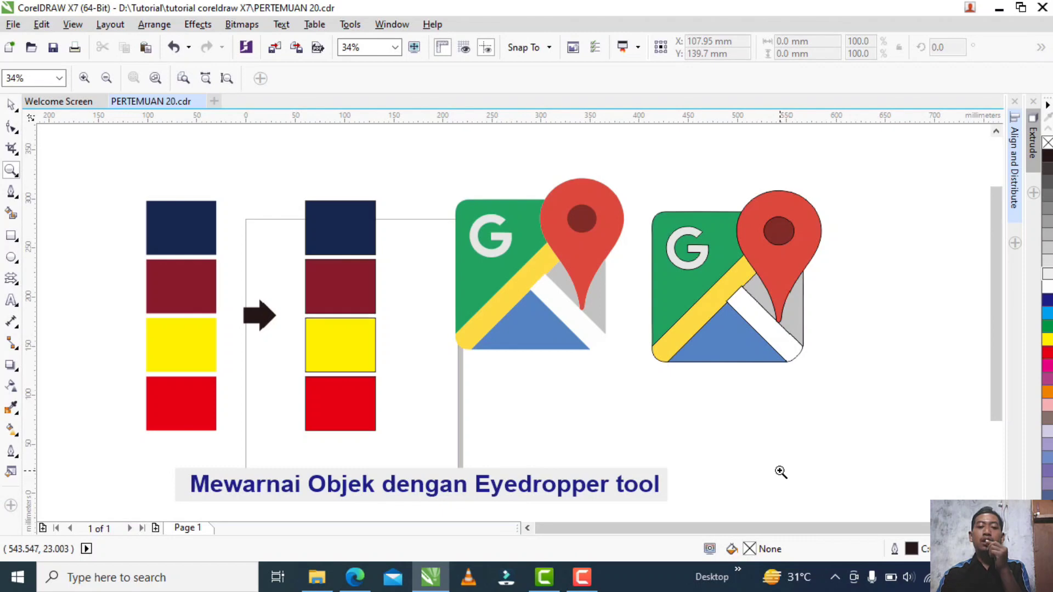
{"action": "left_click", "coordinate": [527, 529]}
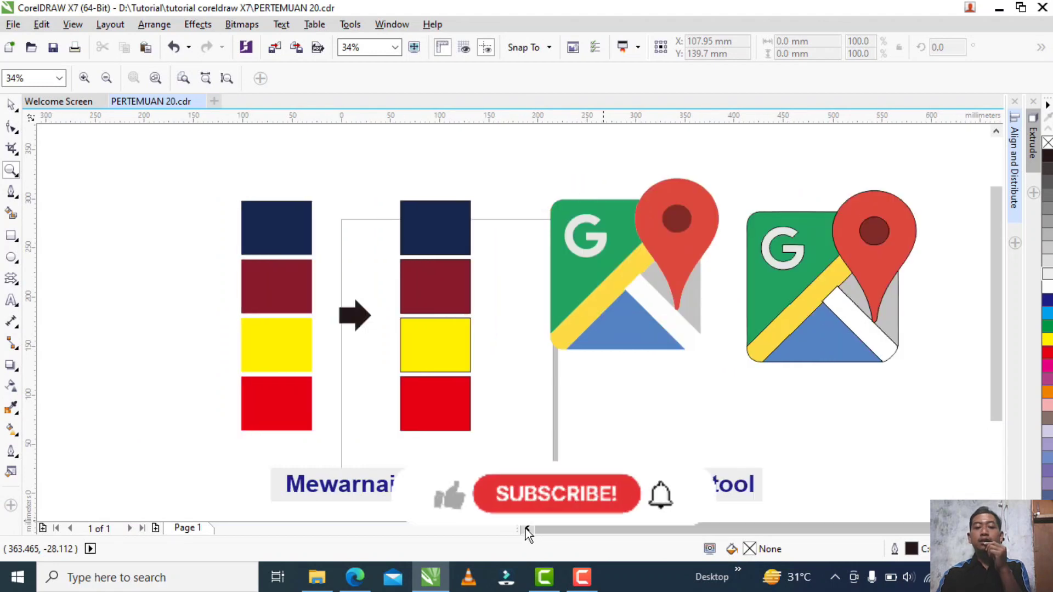
{"action": "left_click", "coordinate": [11, 105]}
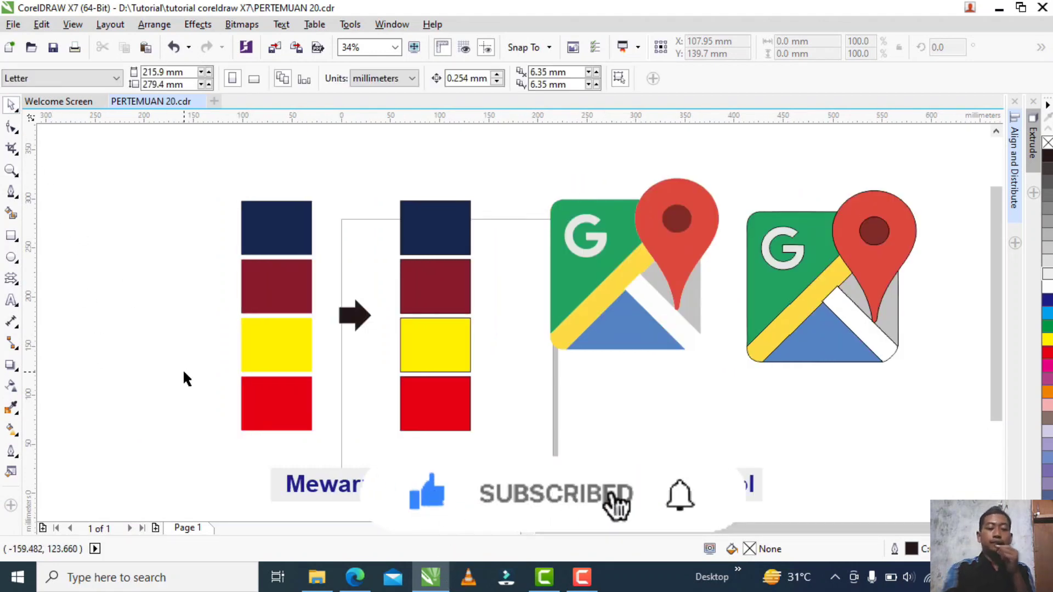